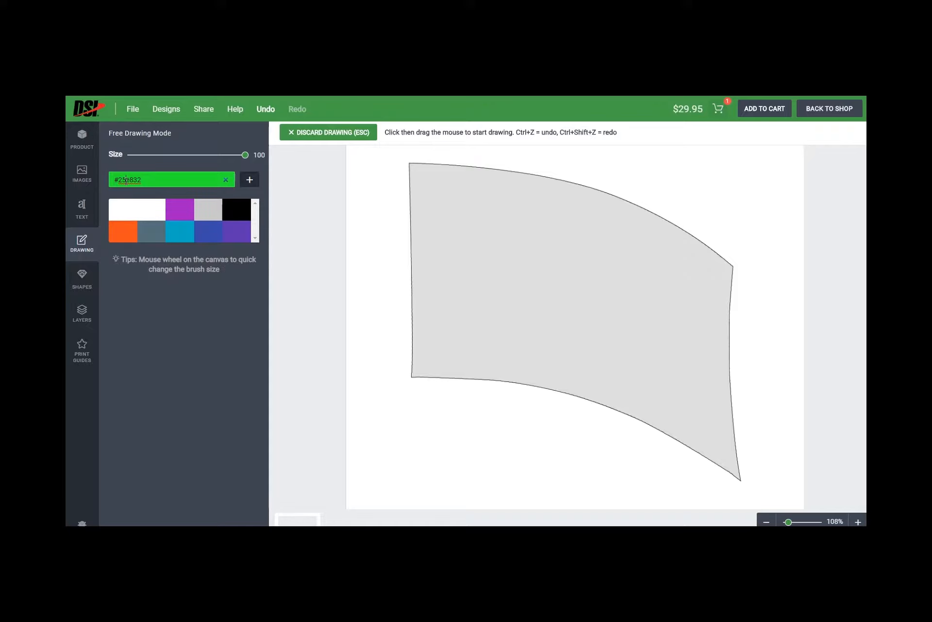
Set the free-drawing brush to yellow #e0e800 at size 100 and paint over the whole flag
left_click(126, 180)
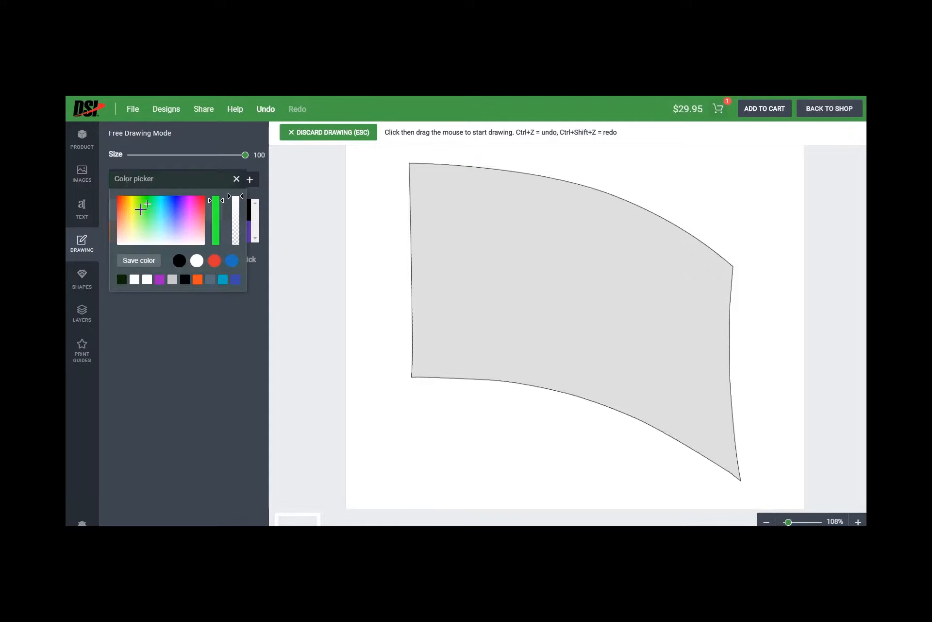
left_click(237, 179)
right_click(133, 182)
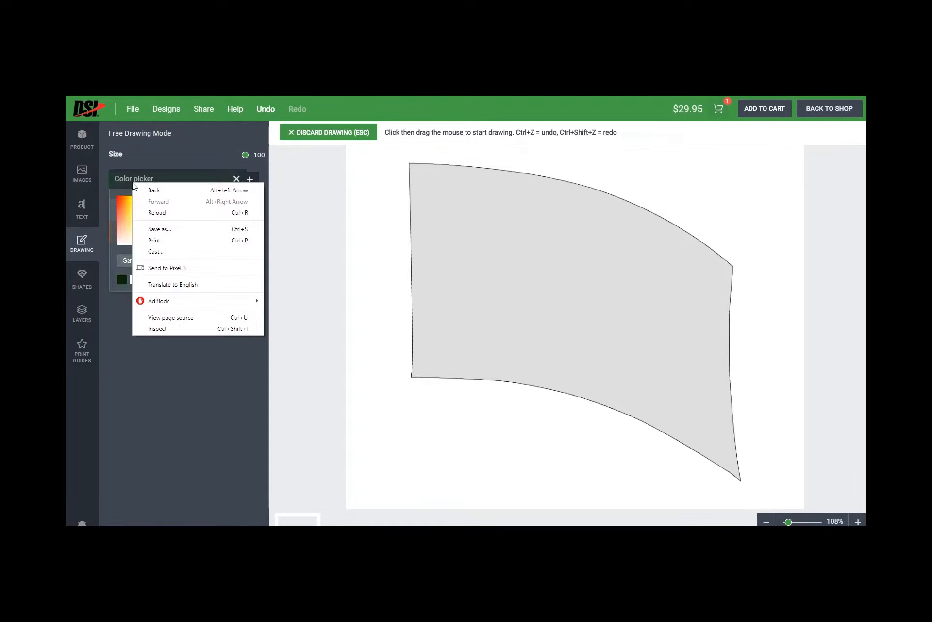
left_click(122, 189)
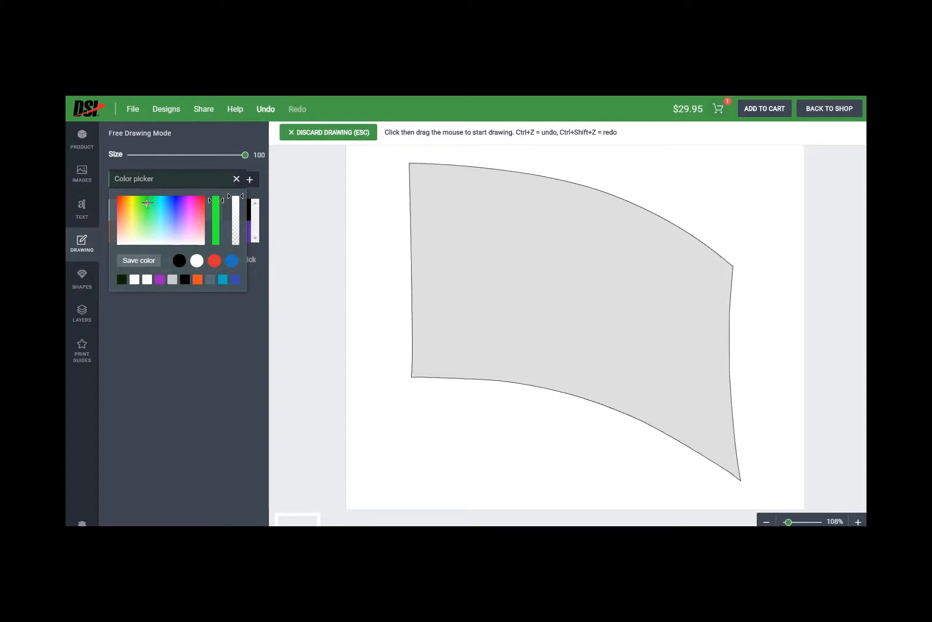
left_click_drag(119, 204, 132, 194)
left_click(237, 179)
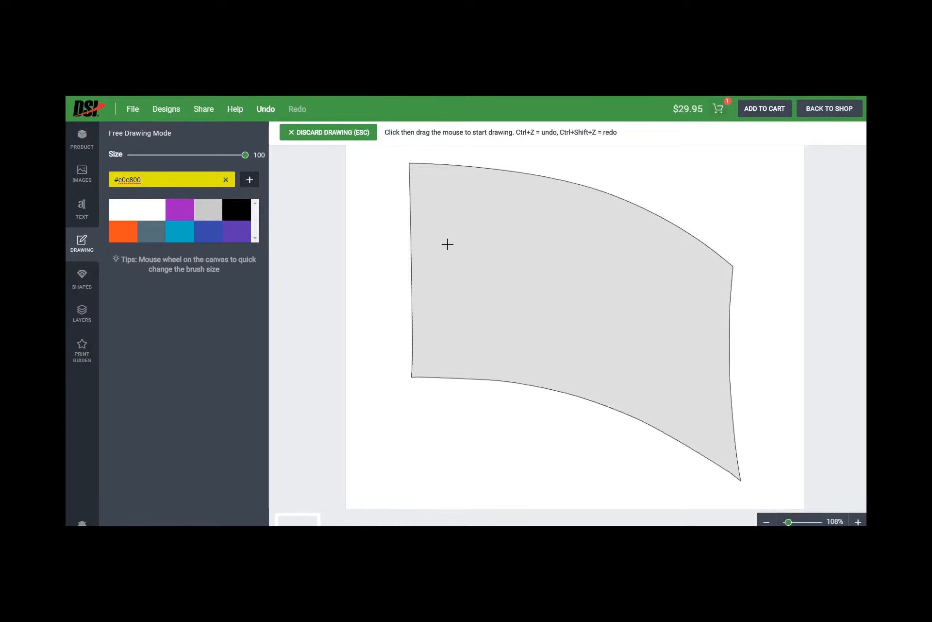
left_click(244, 155)
mouse_move(395, 165)
left_mouse_down()
mouse_move(735, 257)
mouse_move(790, 288)
mouse_move(737, 287)
mouse_move(427, 195)
mouse_move(391, 220)
mouse_move(756, 326)
mouse_move(707, 334)
mouse_move(578, 315)
mouse_move(413, 271)
mouse_move(433, 306)
mouse_move(740, 381)
mouse_move(694, 397)
mouse_move(396, 337)
mouse_move(383, 351)
mouse_move(443, 374)
mouse_move(710, 416)
mouse_move(745, 429)
mouse_move(672, 432)
mouse_move(749, 470)
mouse_move(717, 467)
mouse_move(665, 434)
mouse_move(486, 381)
mouse_move(375, 308)
mouse_move(374, 259)
mouse_move(399, 189)
mouse_move(474, 160)
mouse_move(640, 220)
mouse_move(762, 290)
mouse_move(784, 367)
mouse_move(737, 473)
mouse_move(647, 464)
mouse_move(407, 369)
mouse_move(365, 307)
left_mouse_up()
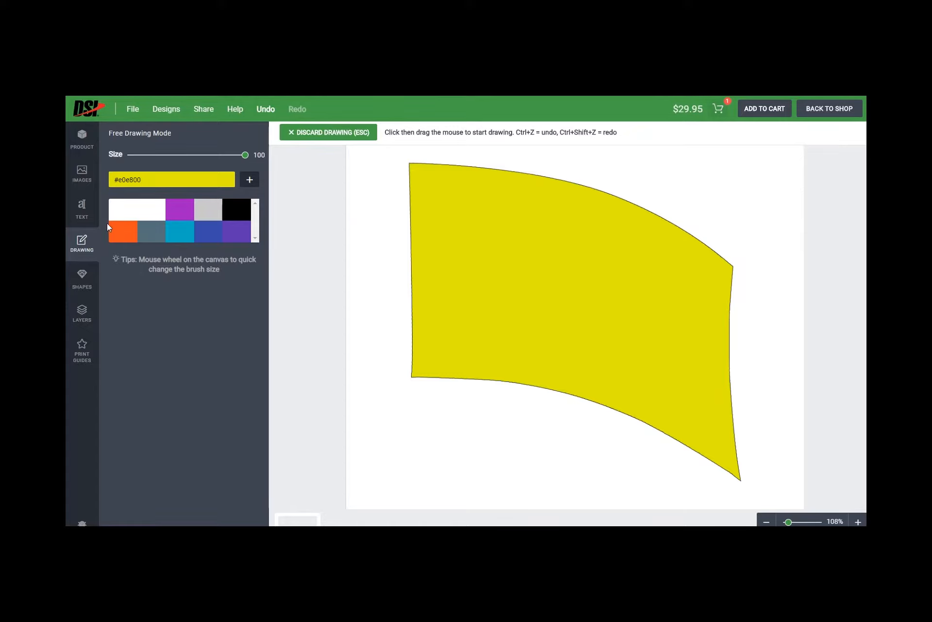
Add a rounded square shape and enlarge and position it so that it covers the entire flag
left_click(87, 280)
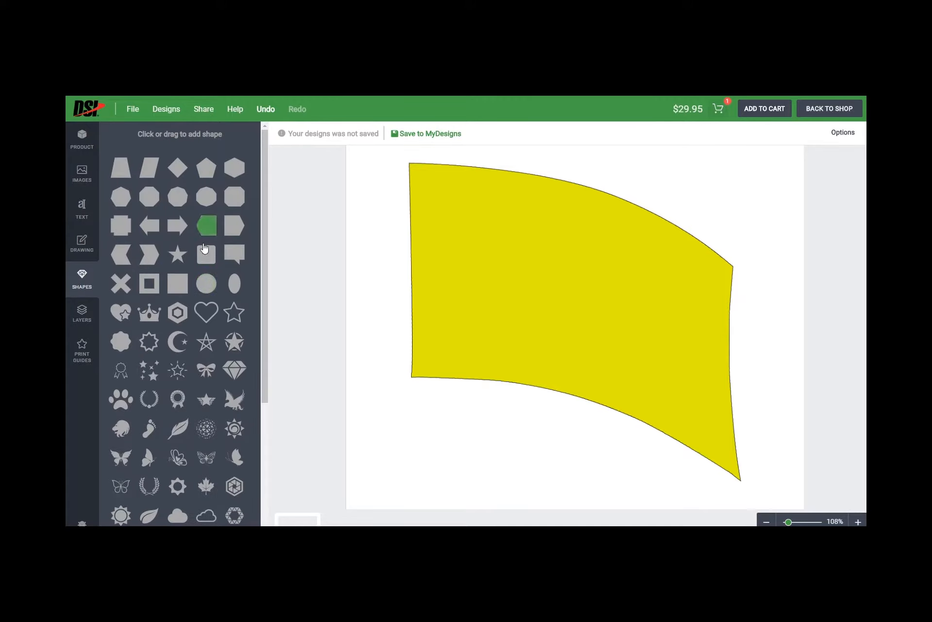
left_click(205, 259)
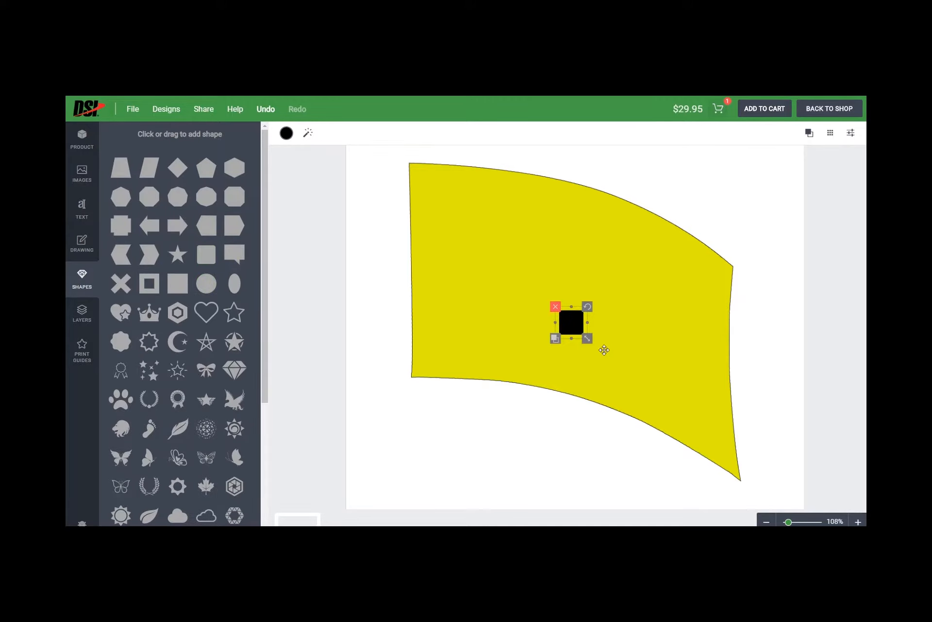
left_click_drag(583, 342, 850, 505)
left_click_drag(488, 293, 502, 293)
left_click_drag(481, 256, 471, 248)
left_click_drag(662, 455, 566, 202)
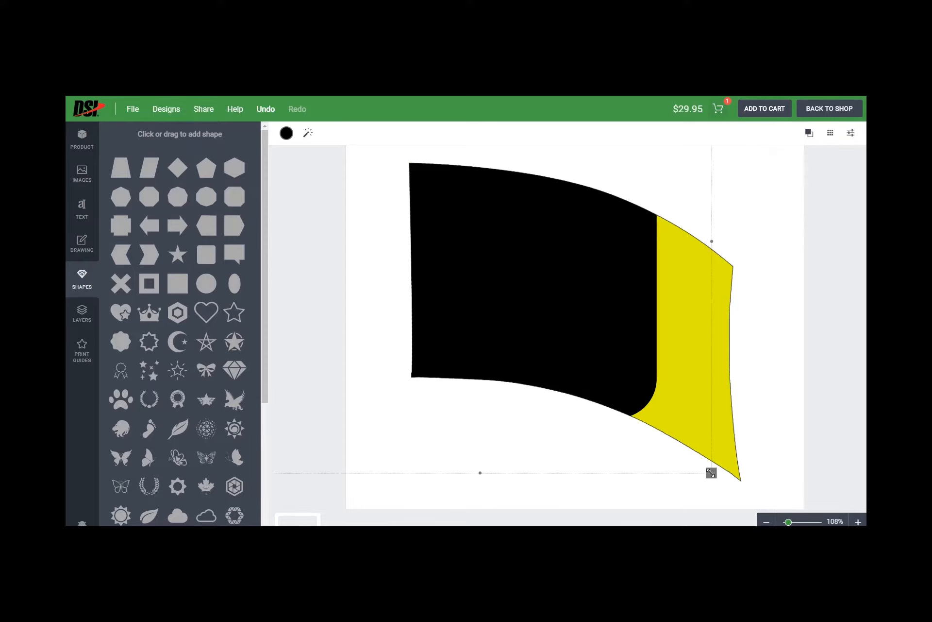
left_click_drag(712, 473, 739, 500)
left_click_drag(518, 277, 641, 357)
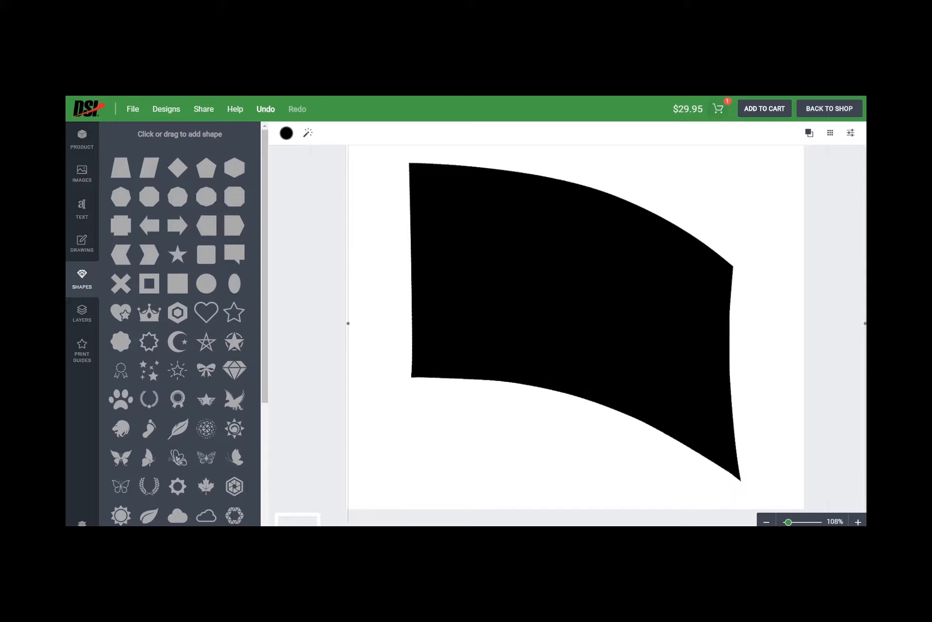
Change the fill of the rounded square covering the flag to blue #1808ff
left_click(286, 133)
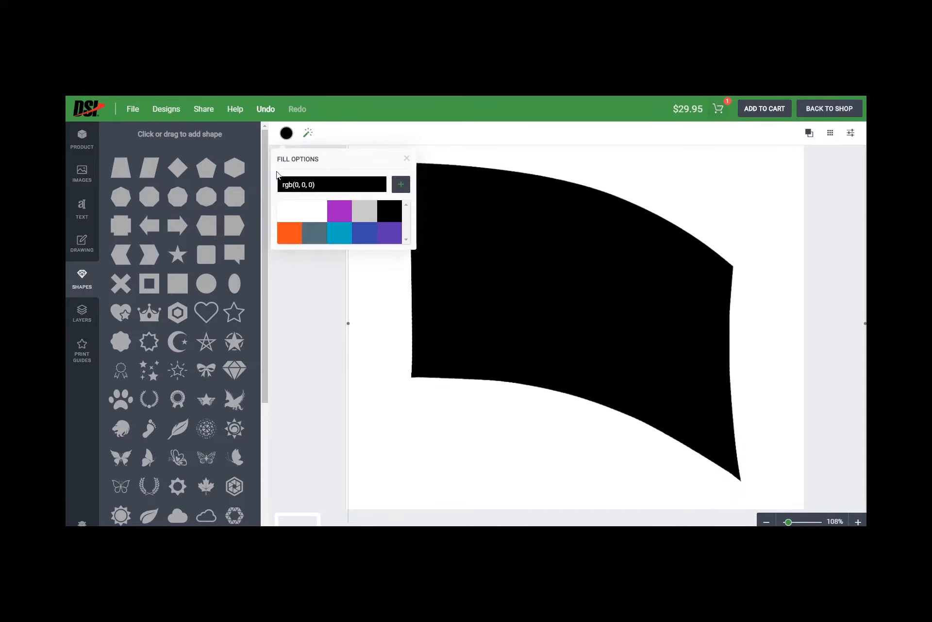
left_click(295, 187)
double_click(295, 188)
left_click(295, 188)
left_click(295, 187)
right_click(304, 184)
left_click(290, 200)
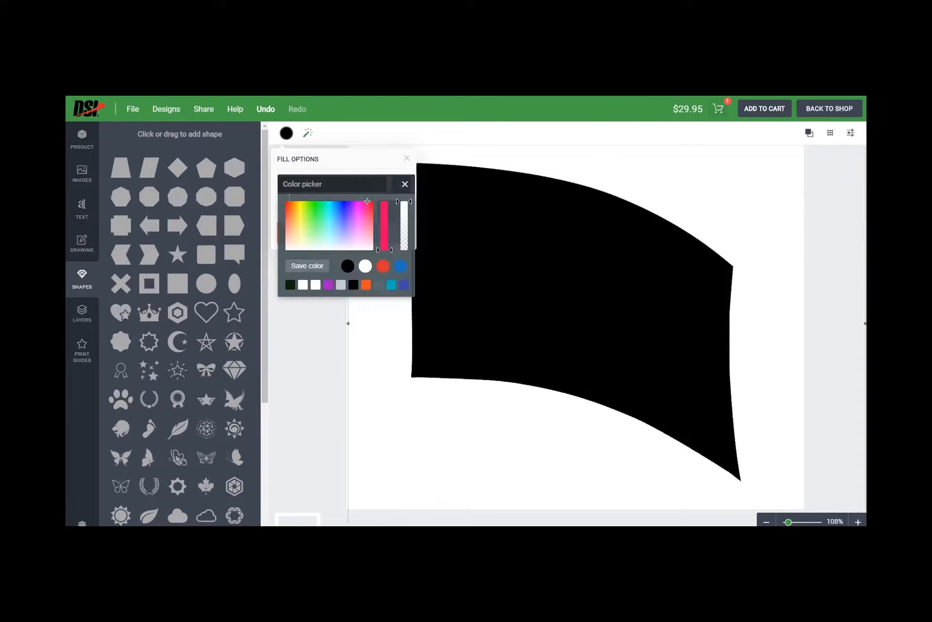
left_click(289, 201)
left_click(345, 204)
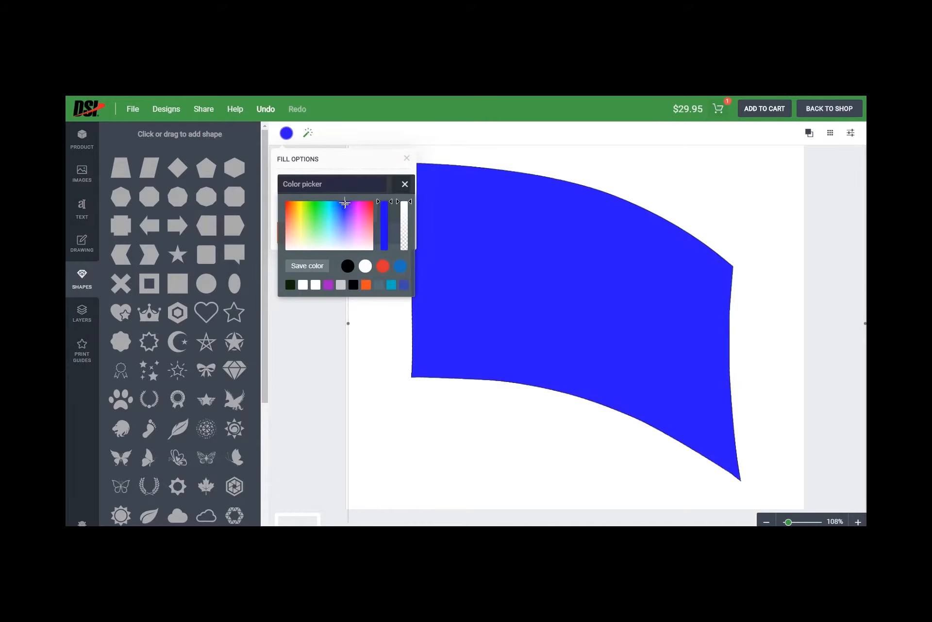
left_click(405, 185)
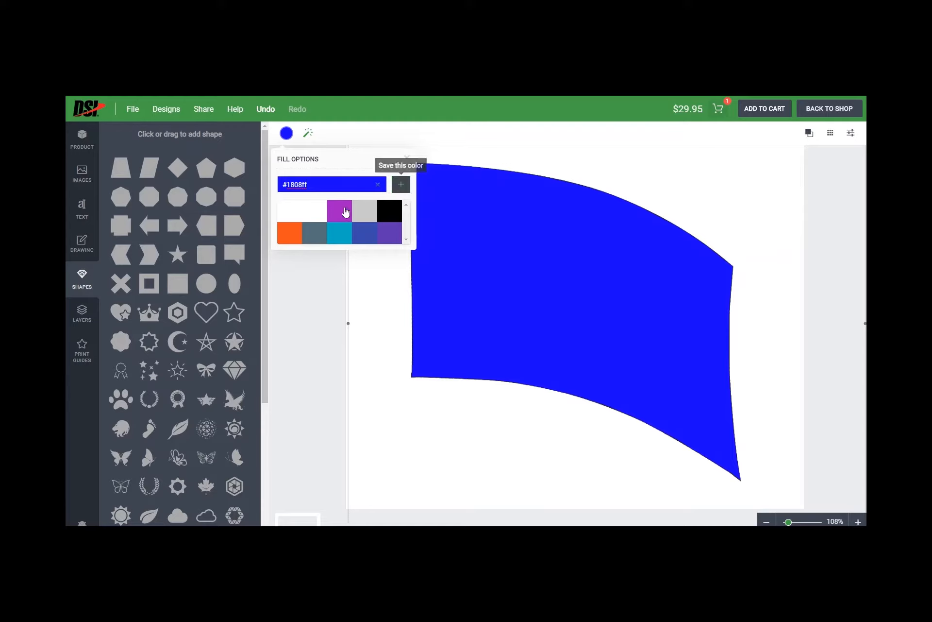
left_click(513, 291)
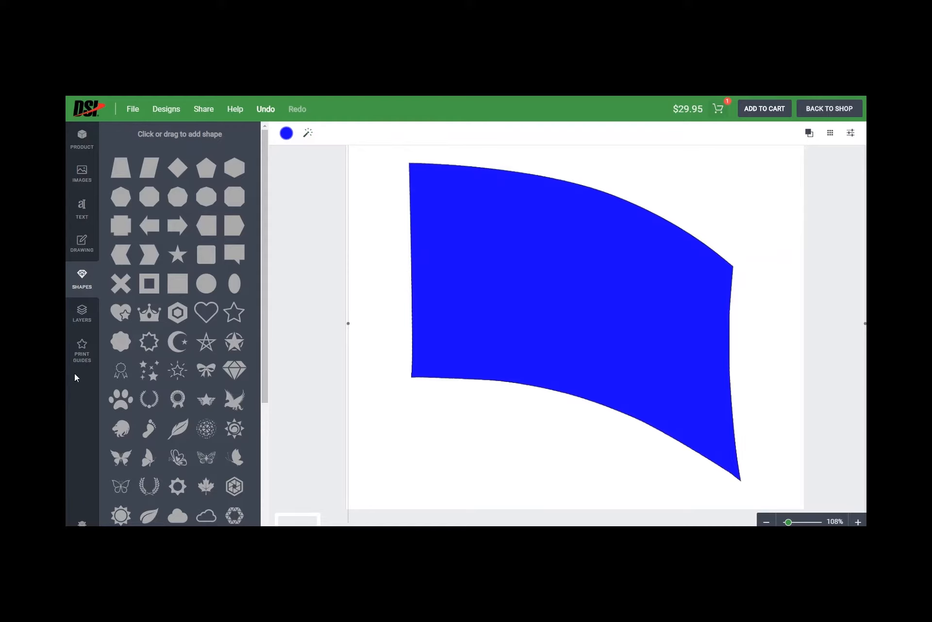
Add the first Bridge-style text to the flag, enlarge it and place it near the flag's centre
left_click(82, 210)
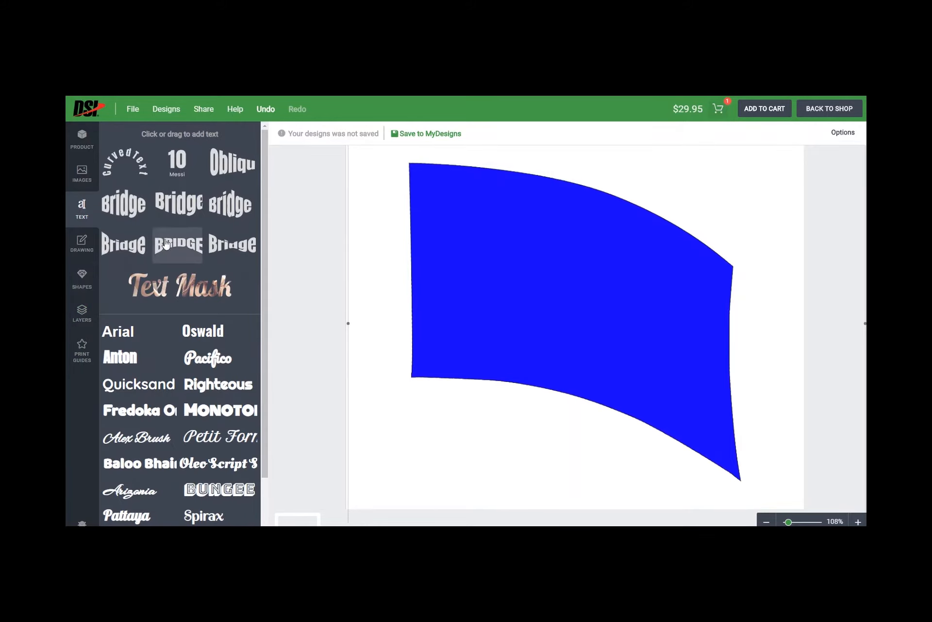
scroll(165, 277, "down", 2)
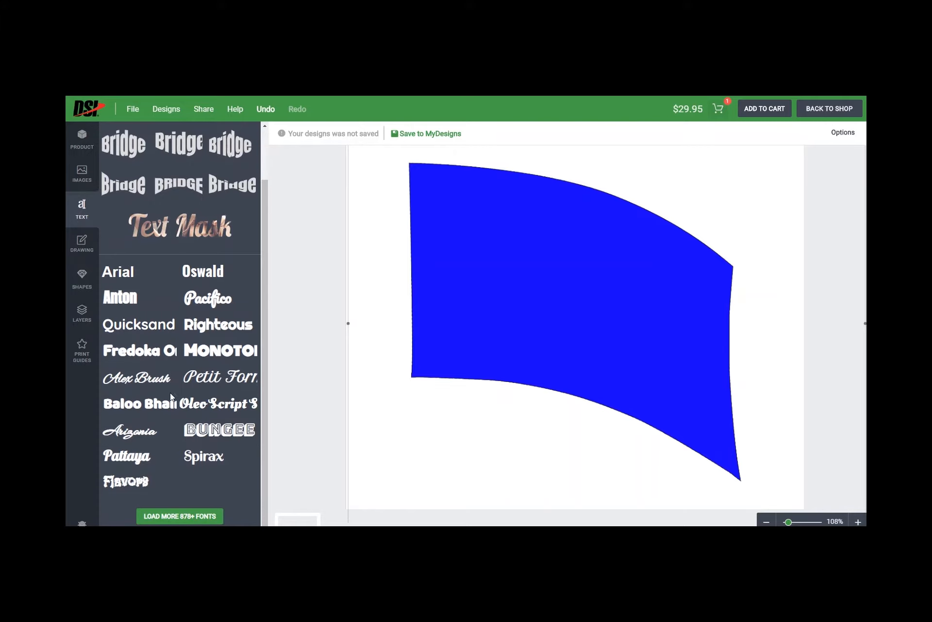
scroll(170, 391, "up", 2)
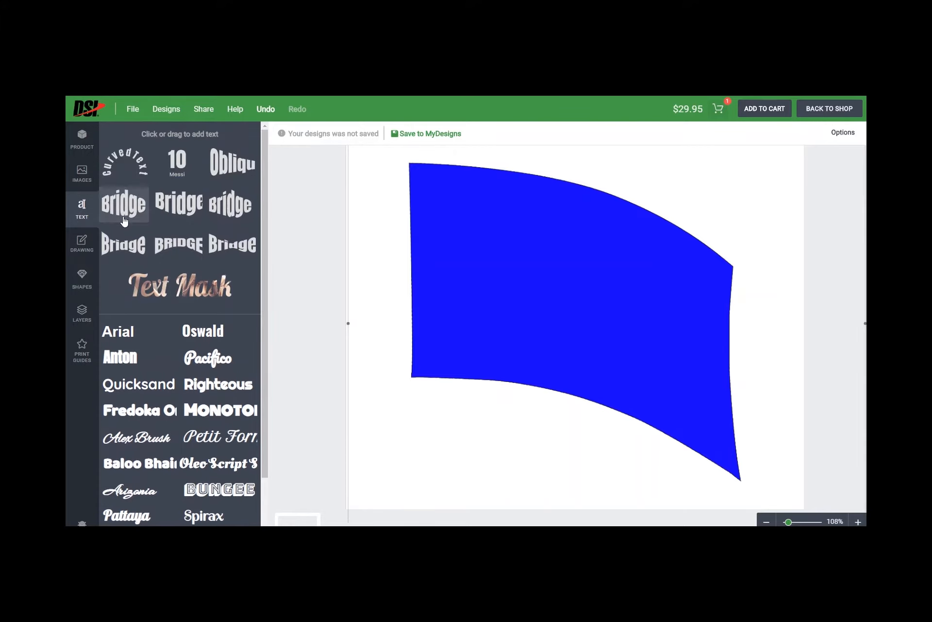
left_click(124, 221)
left_click_drag(618, 374, 699, 418)
mouse_move(678, 205)
left_mouse_down()
mouse_move(704, 248)
mouse_move(668, 208)
left_mouse_up()
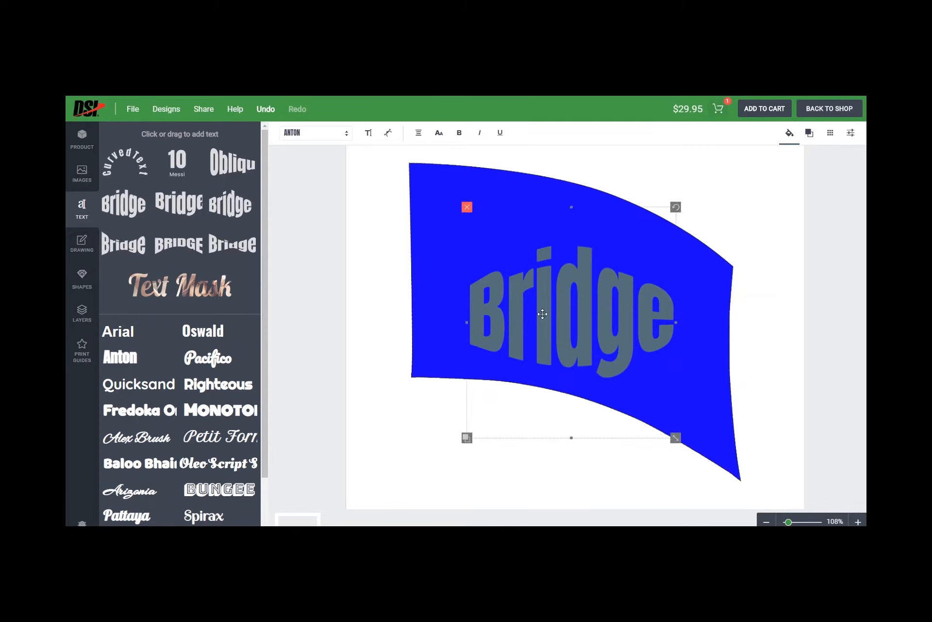
left_click_drag(542, 314, 536, 284)
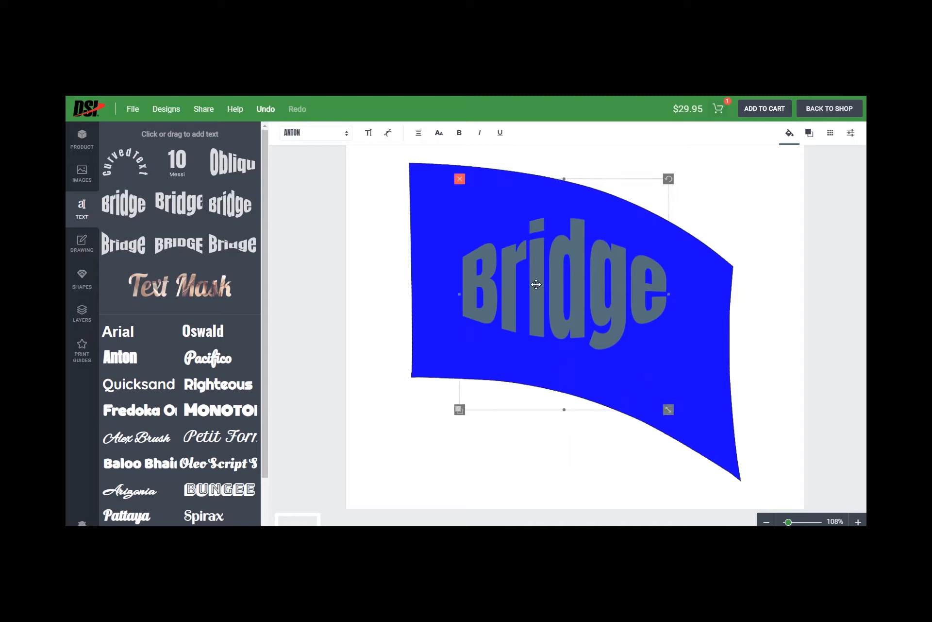
Change the Bridge text's wording to "POW!" and tilt it slightly clockwise, moving it a little lower on the flag
left_click(368, 138)
left_click(267, 190)
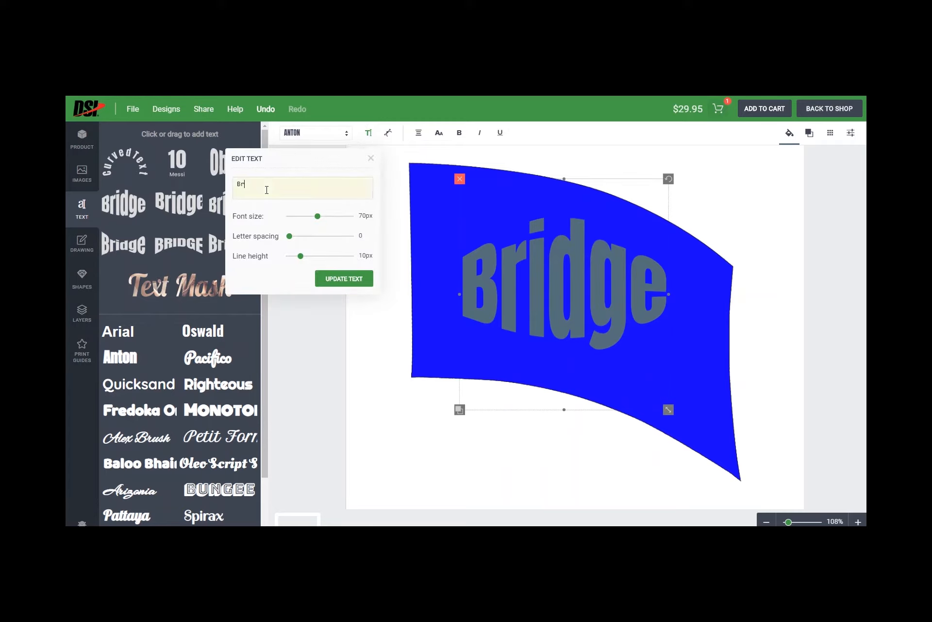
key("BackSpace")
key("BackSpace")
type("POW")
left_click(356, 284)
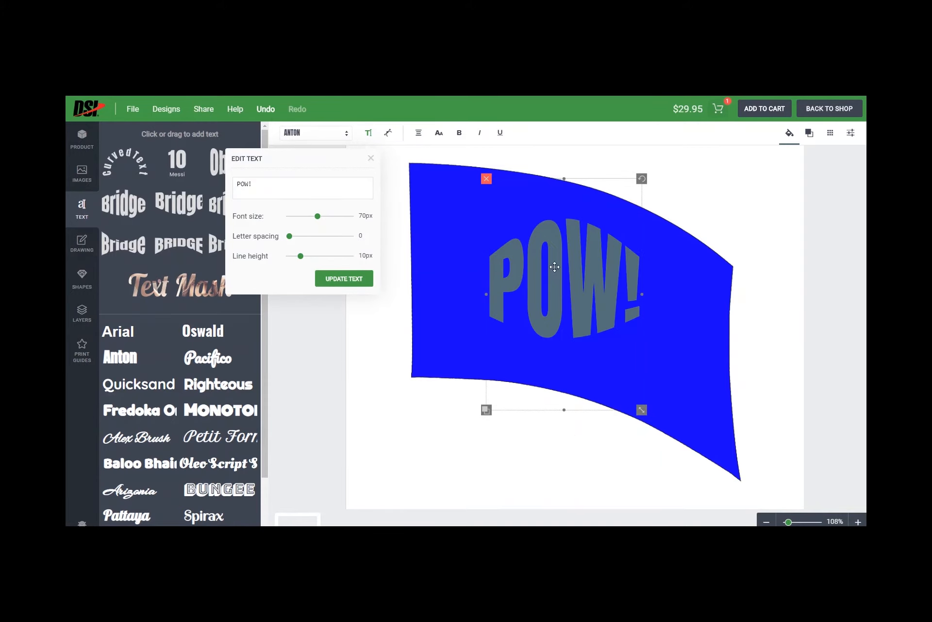
left_click_drag(577, 301, 579, 313)
left_click_drag(644, 190, 655, 200)
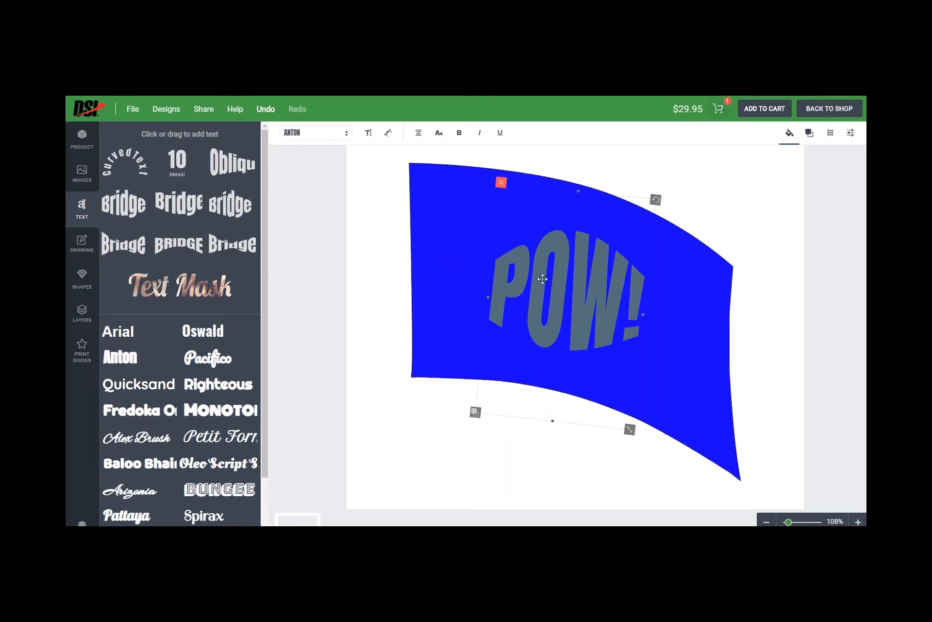
Set the fill colour of the "POW!" text to orange-red #ff4a08
left_click(787, 136)
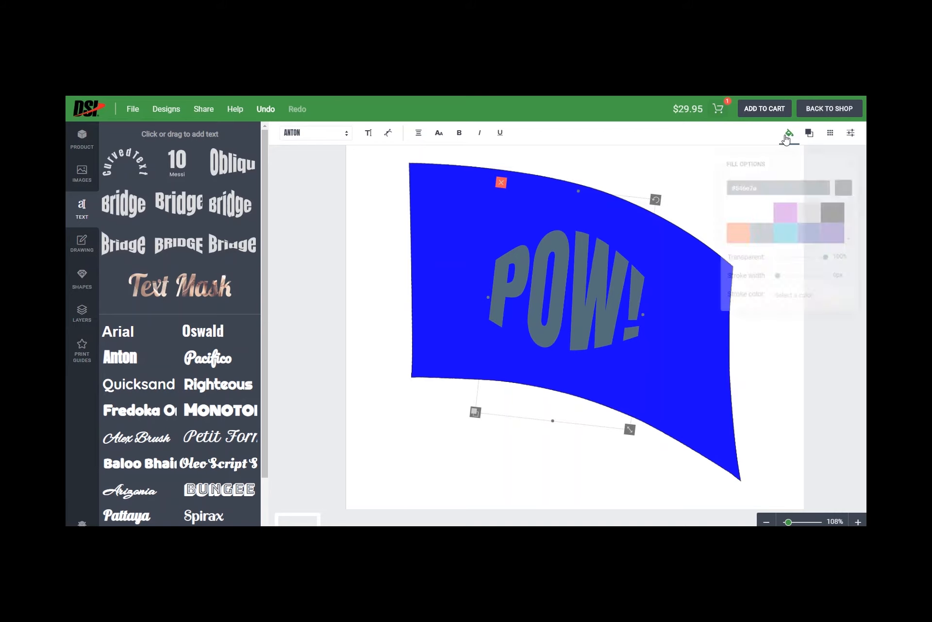
left_click(782, 218)
left_click(733, 214)
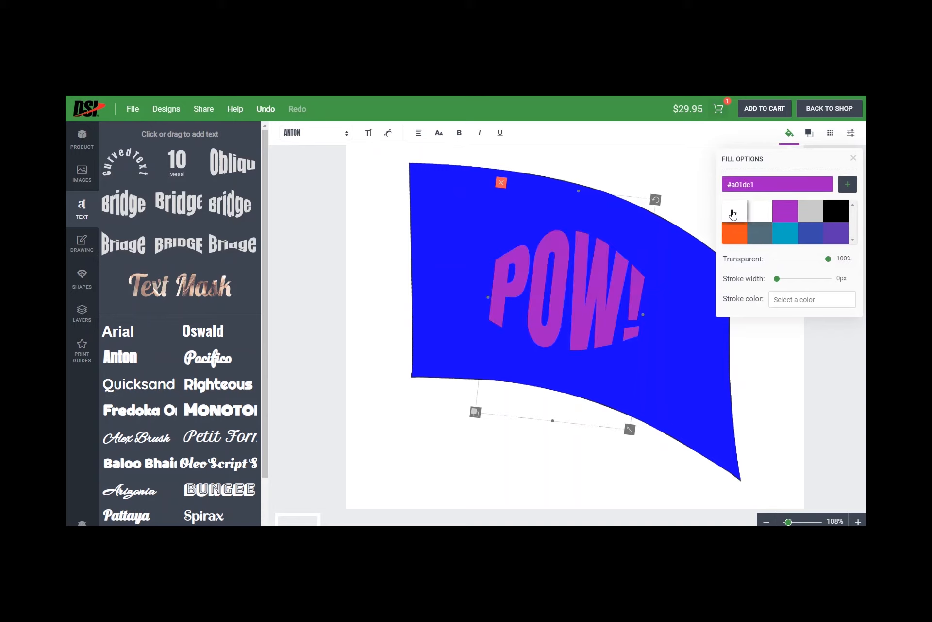
right_click(753, 182)
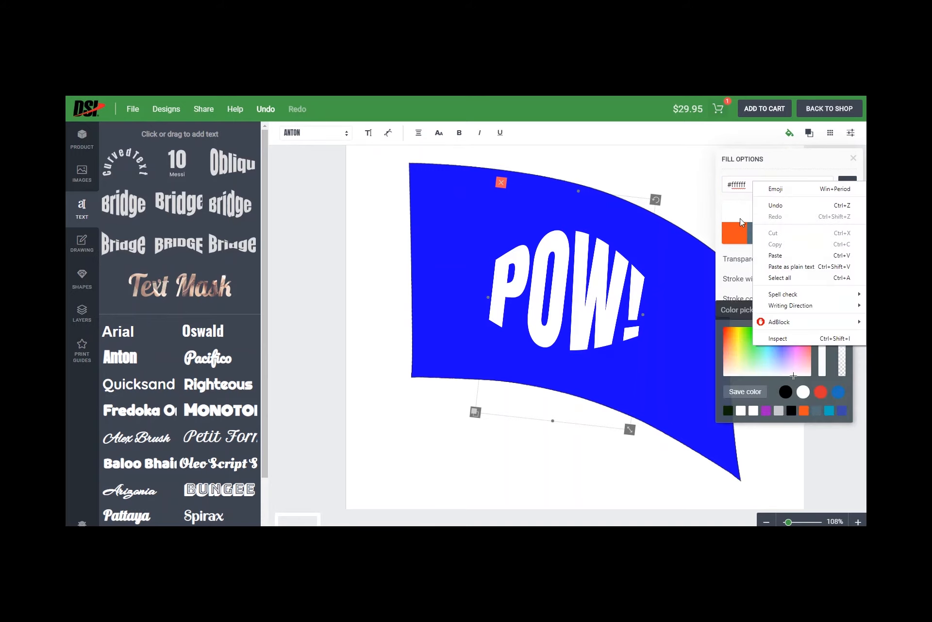
left_click(728, 328)
left_click(728, 328)
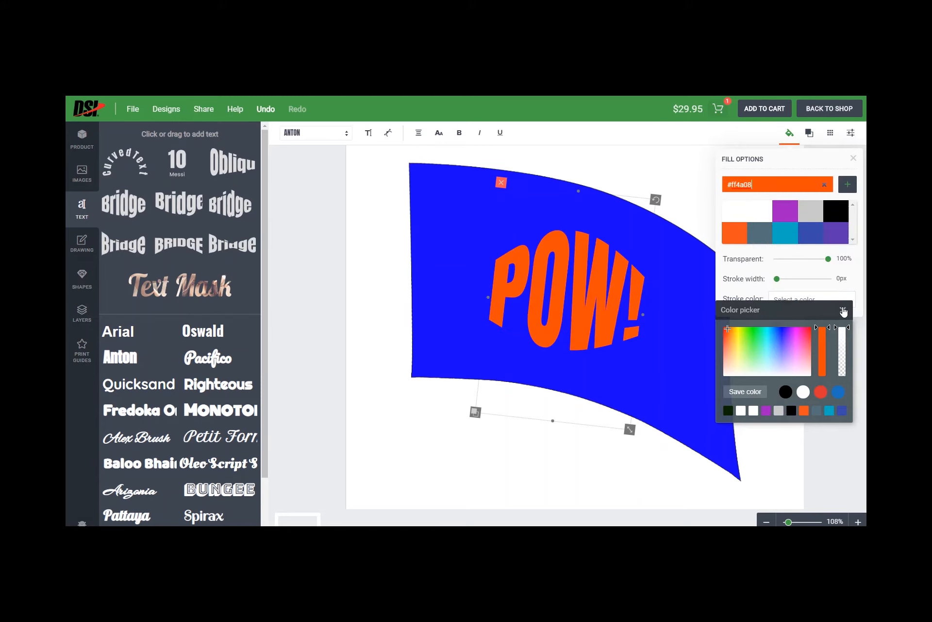
left_click(843, 310)
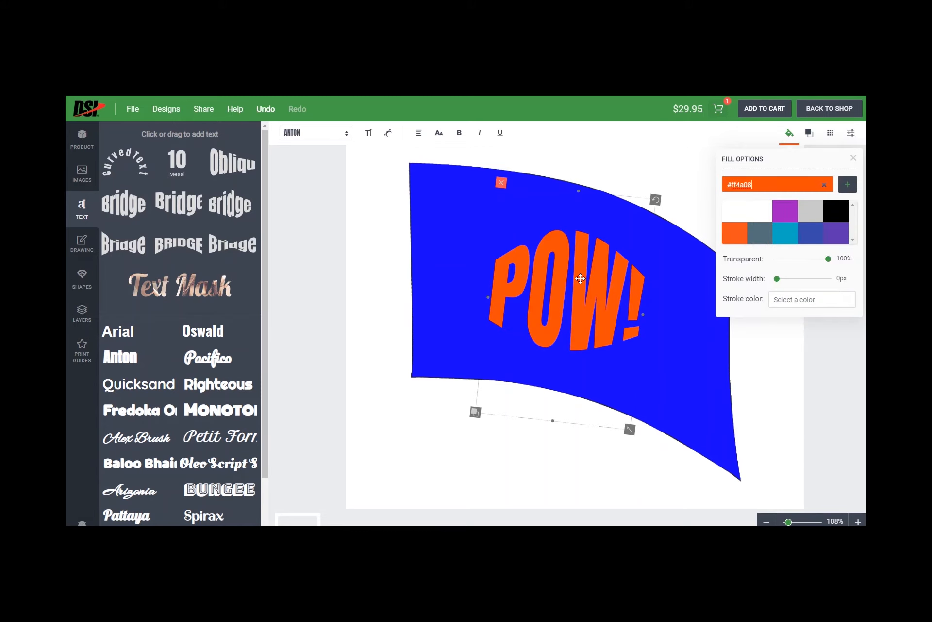